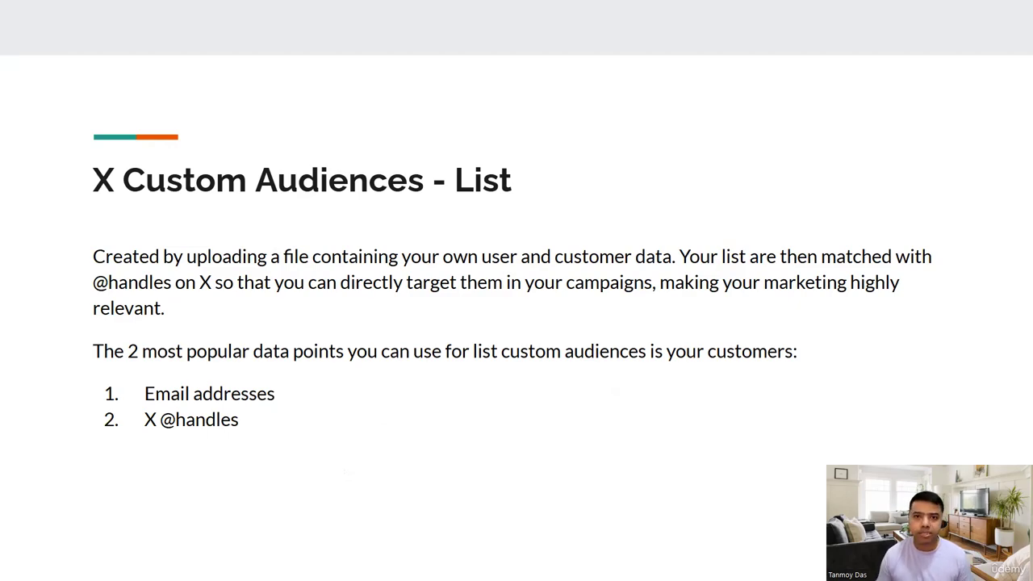
# Step: Leave the slide presentation, switch to X Ads and open the Audiences page
pyautogui.press('Escape')
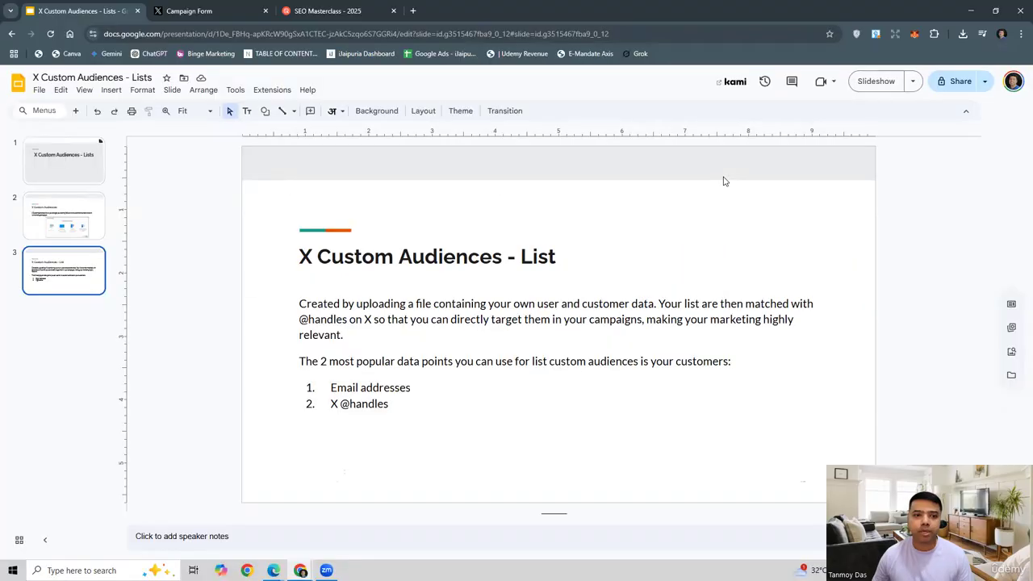
pyautogui.click(218, 11)
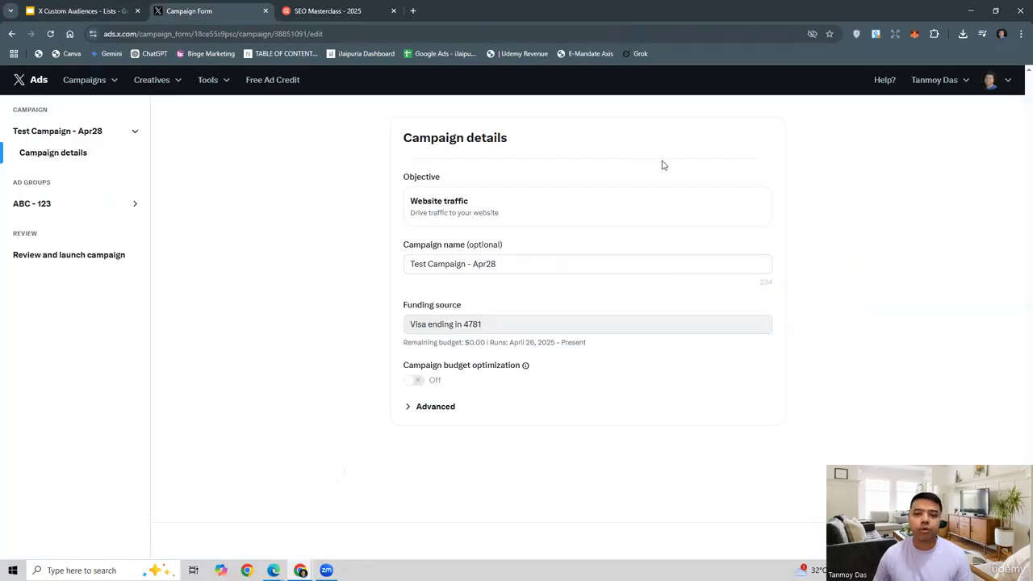
pyautogui.click(224, 84)
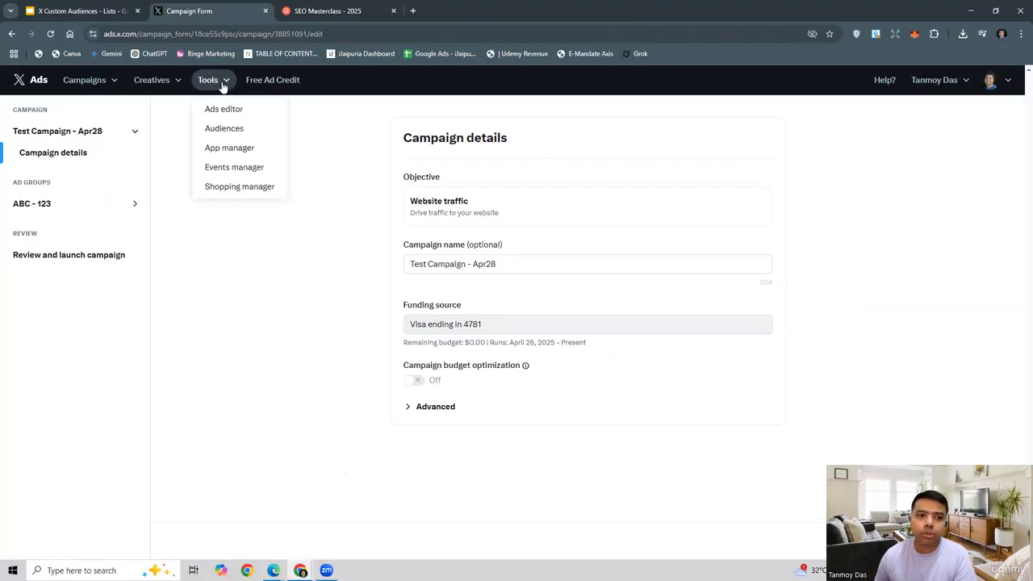
pyautogui.click(251, 138)
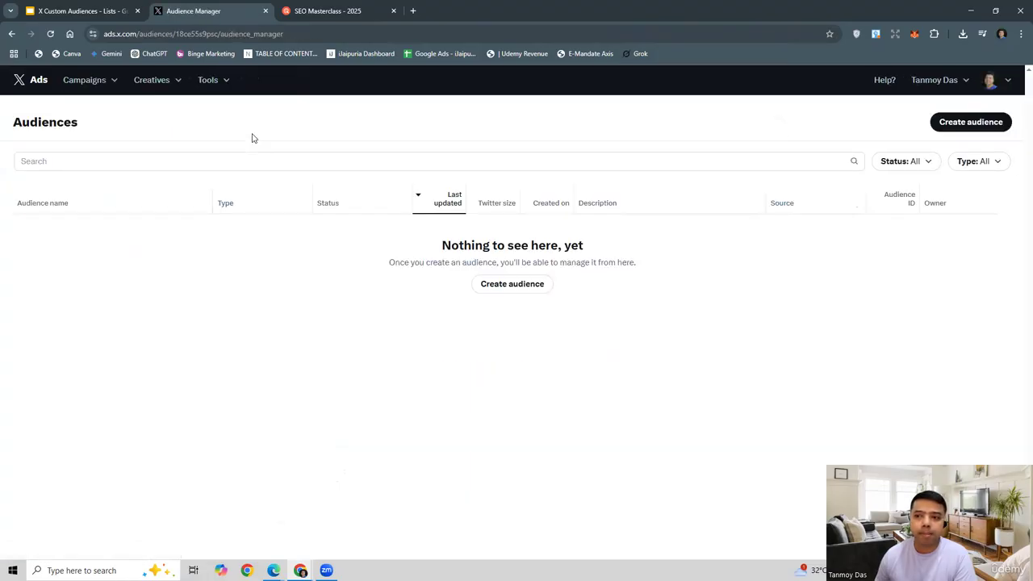
# Step: Start creating a new audience of the List type
pyautogui.click(969, 128)
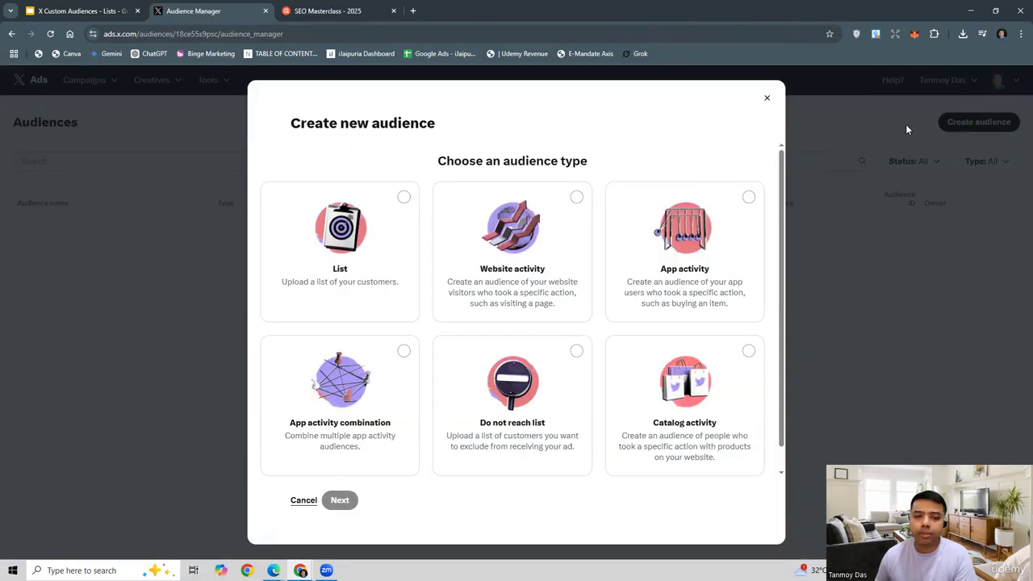
pyautogui.click(345, 241)
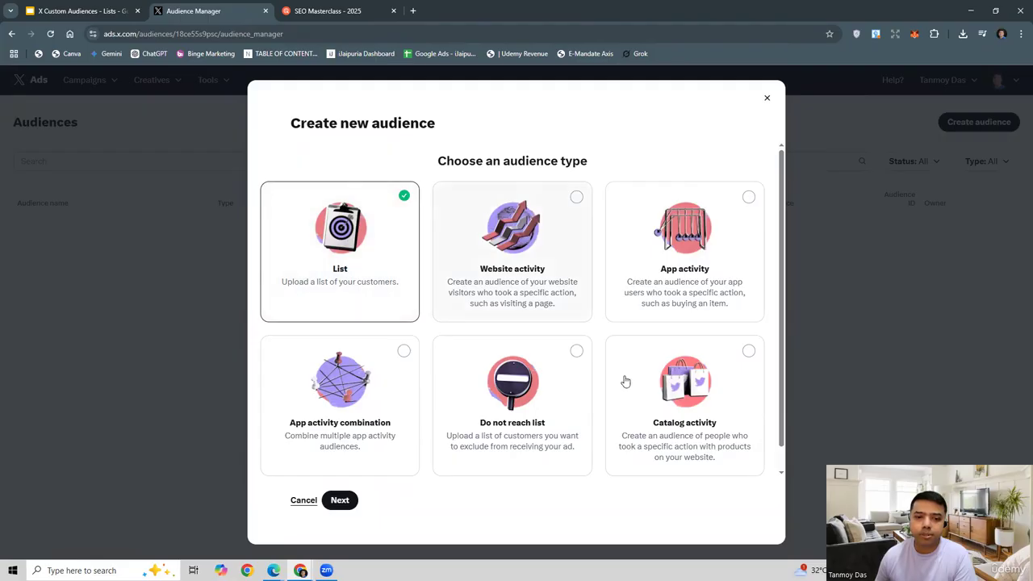
pyautogui.scroll(-1, 436, 344)
pyautogui.click(339, 500)
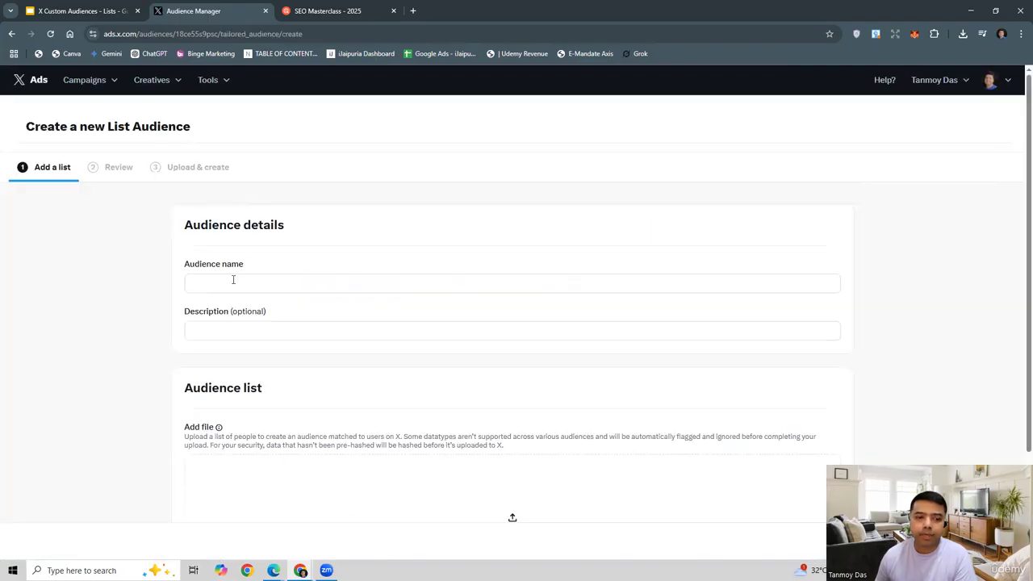
# Step: Name the new list audience "Custom Audience"
pyautogui.click(233, 280)
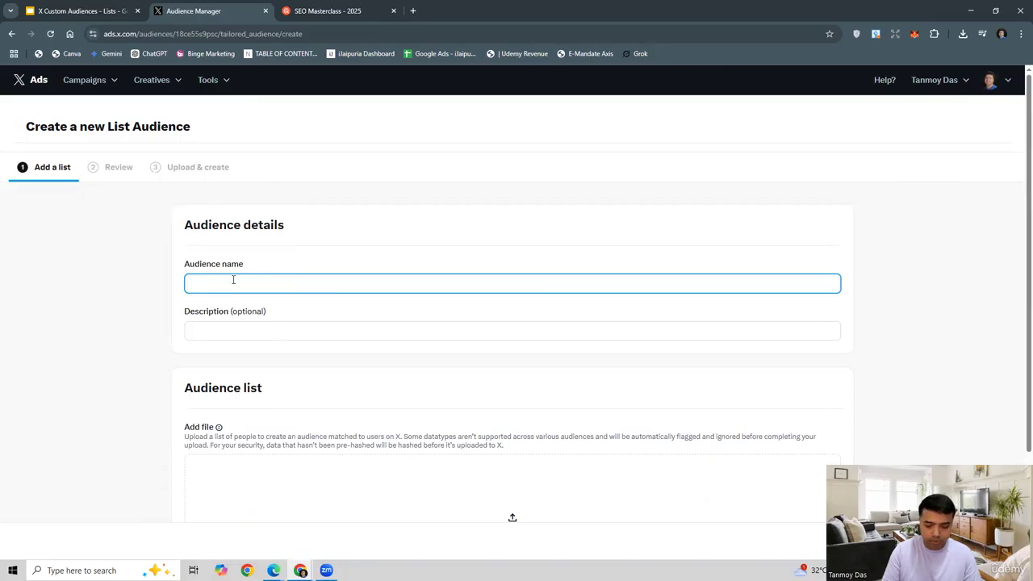
pyautogui.write('Custom ')
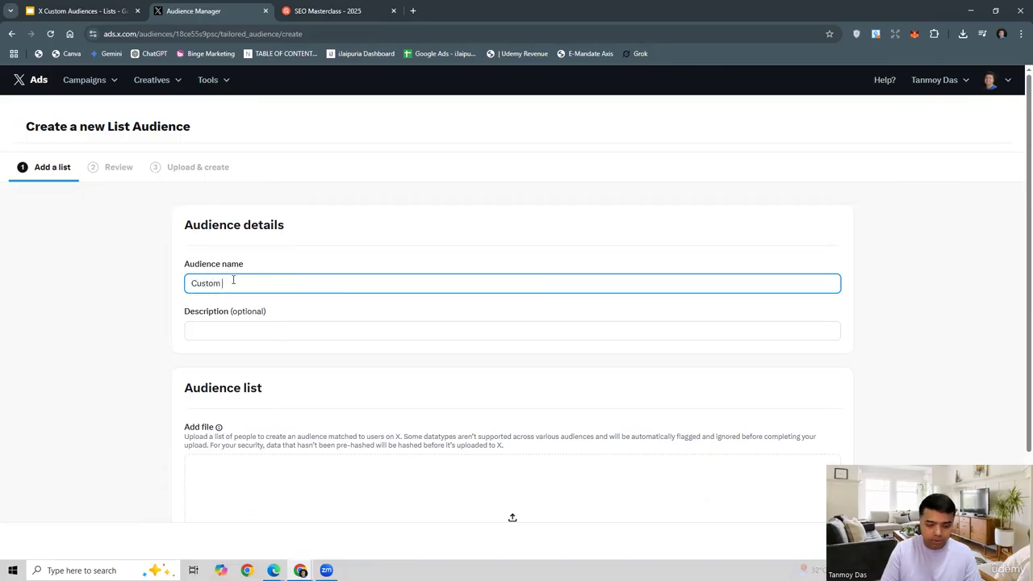
pyautogui.write('Audience')
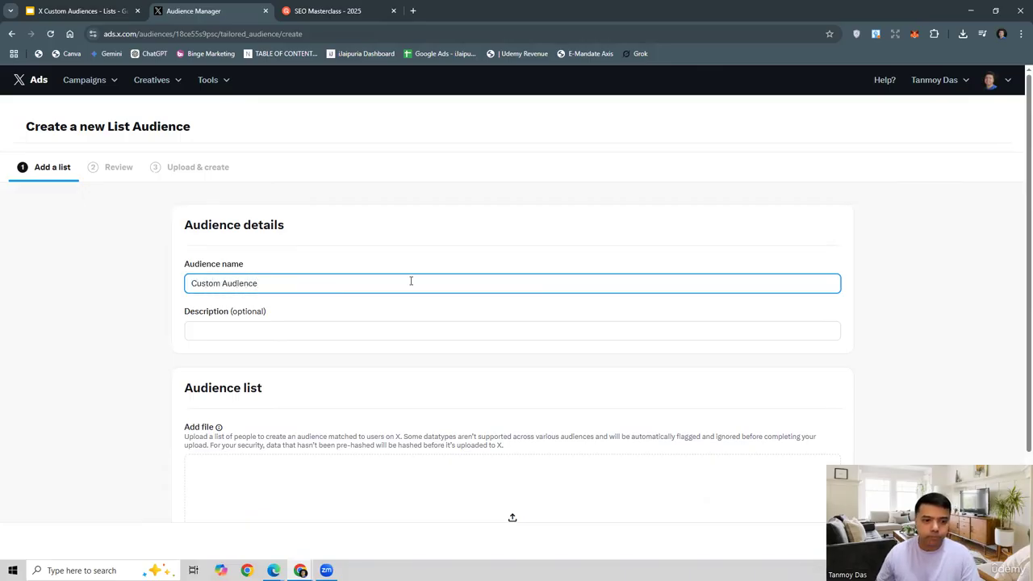
# Step: Add the Oct 2024 statement CSV from the Desktop as the audience list and proceed to the data review
pyautogui.scroll(-2, 479, 402)
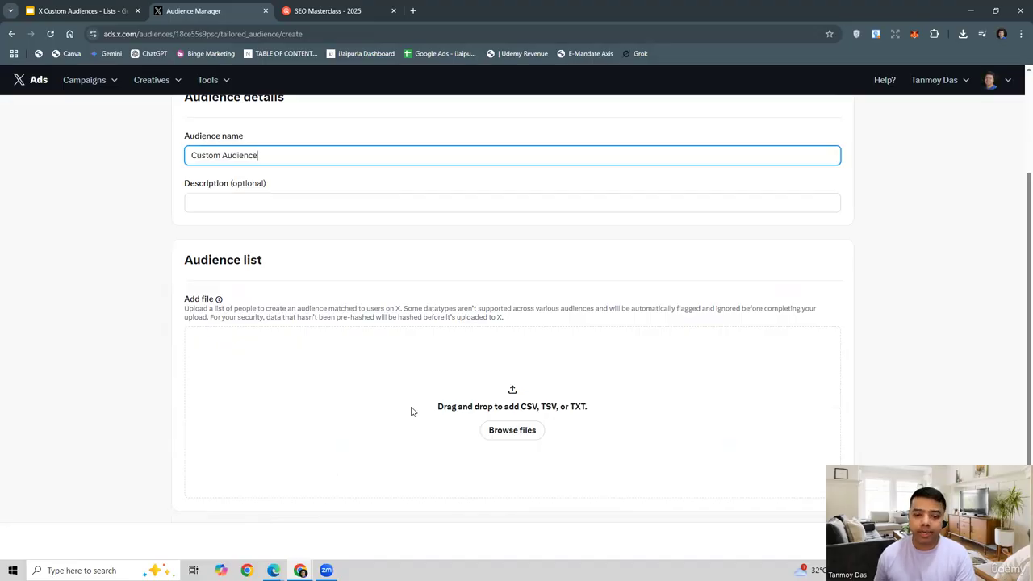
pyautogui.click(519, 425)
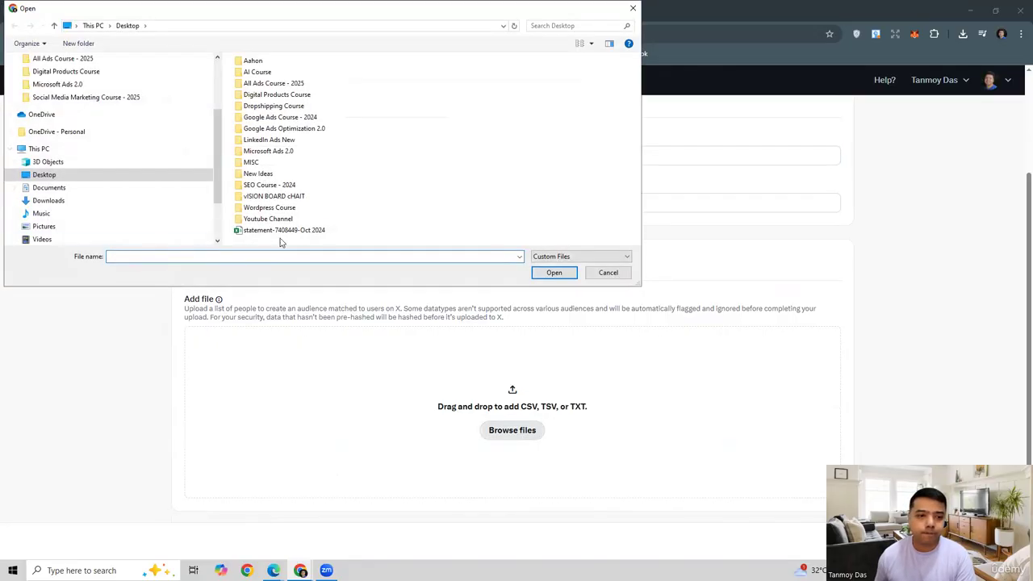
pyautogui.click(554, 273)
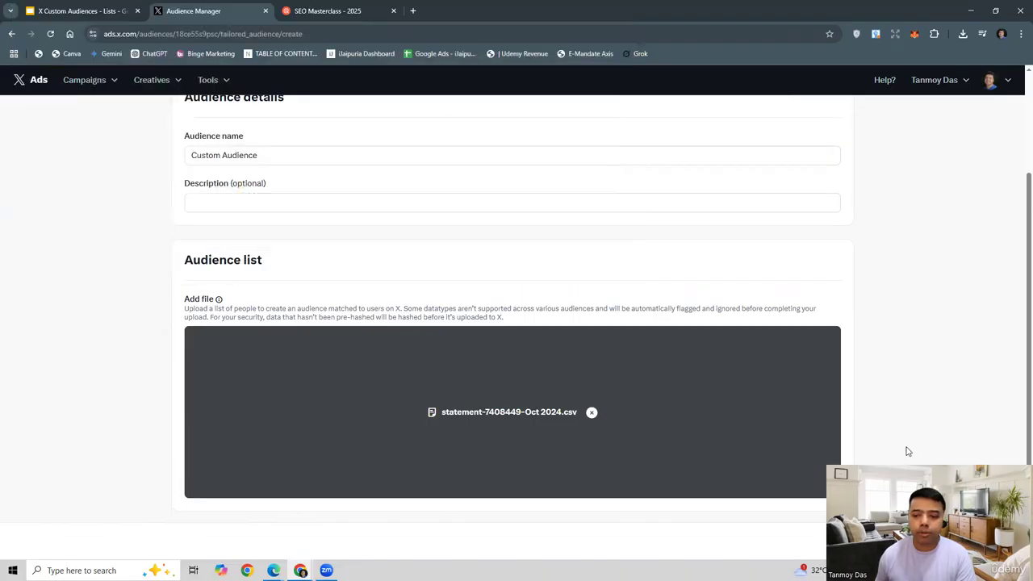
pyautogui.click(993, 541)
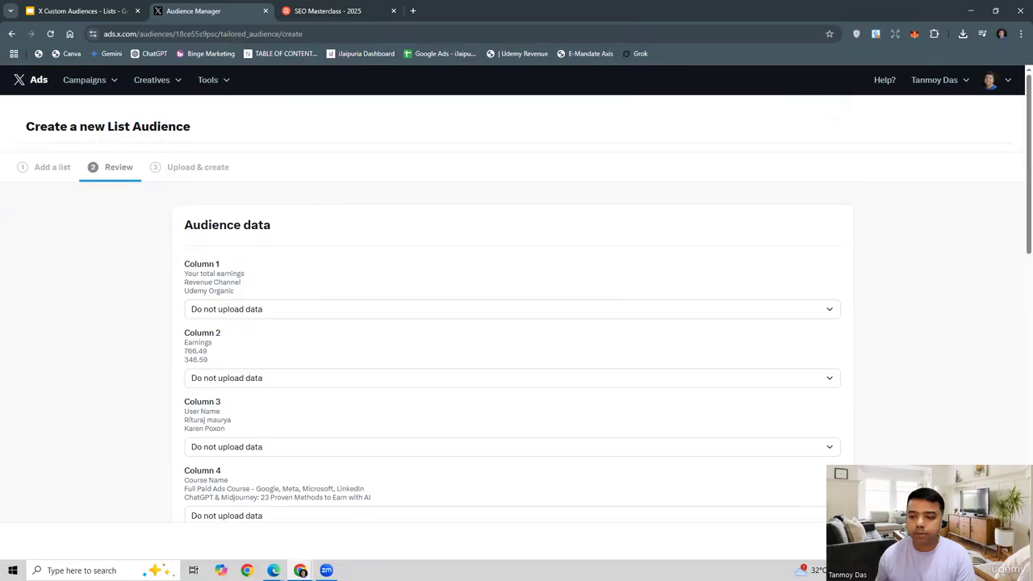
# Step: Accept the Custom Audience terms of use with every column left as "Do not upload data" and finish creating the list audience
pyautogui.scroll(-5, 505, 279)
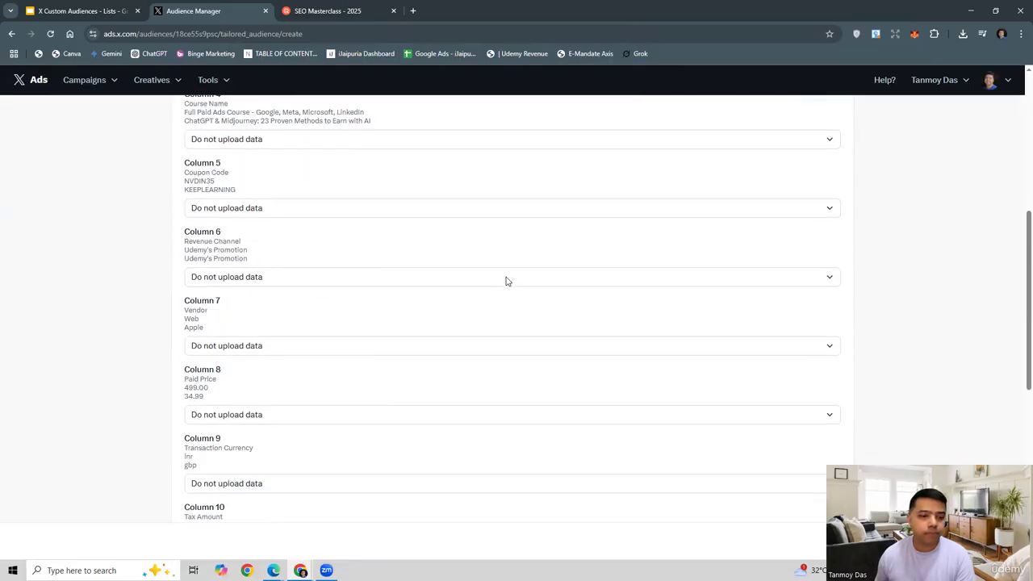
pyautogui.scroll(-5, 507, 280)
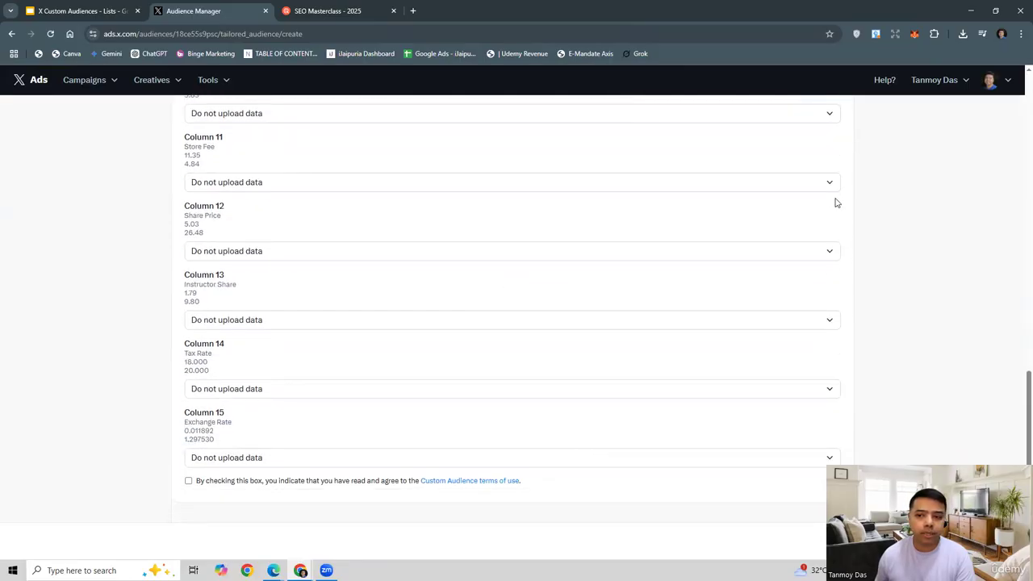
pyautogui.click(829, 184)
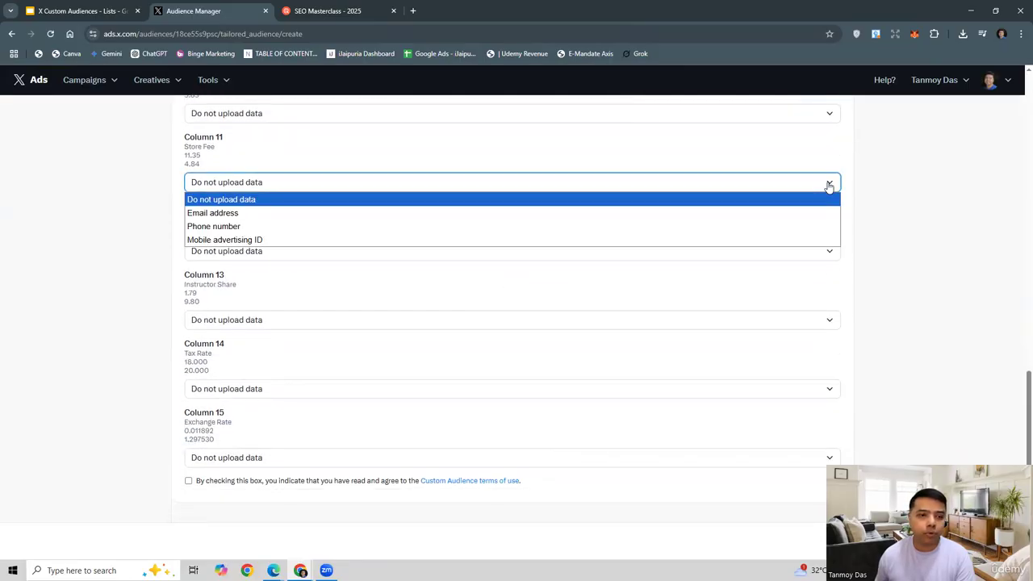
pyautogui.click(101, 212)
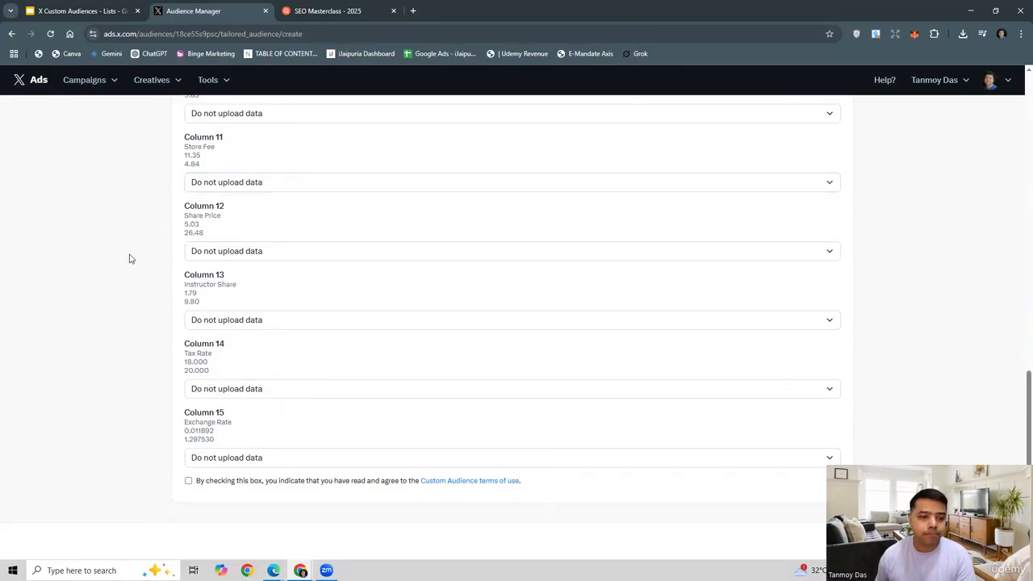
pyautogui.click(188, 481)
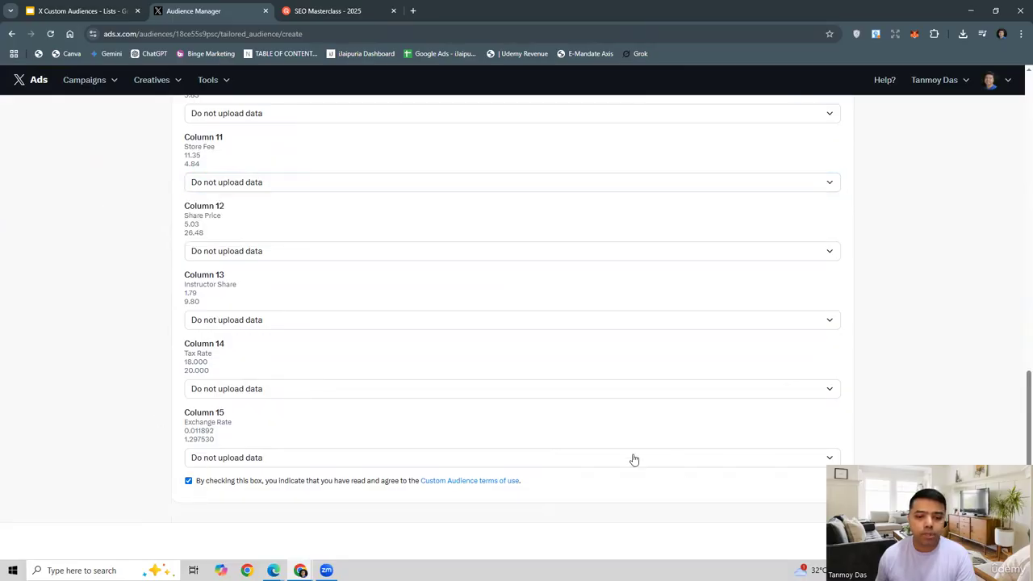
pyautogui.moveTo(880, 460); pyautogui.dragTo(864, 369)
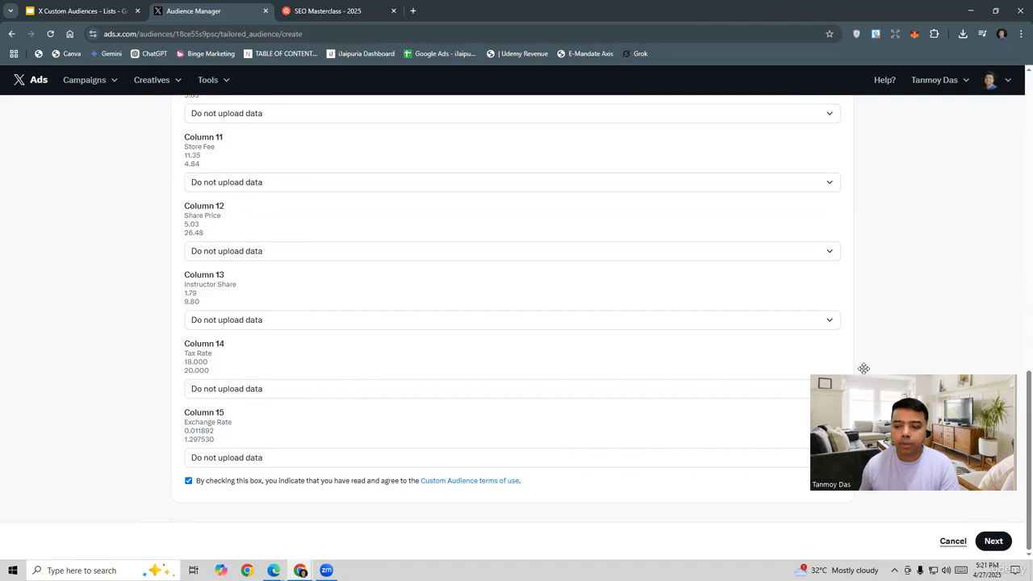
pyautogui.click(993, 541)
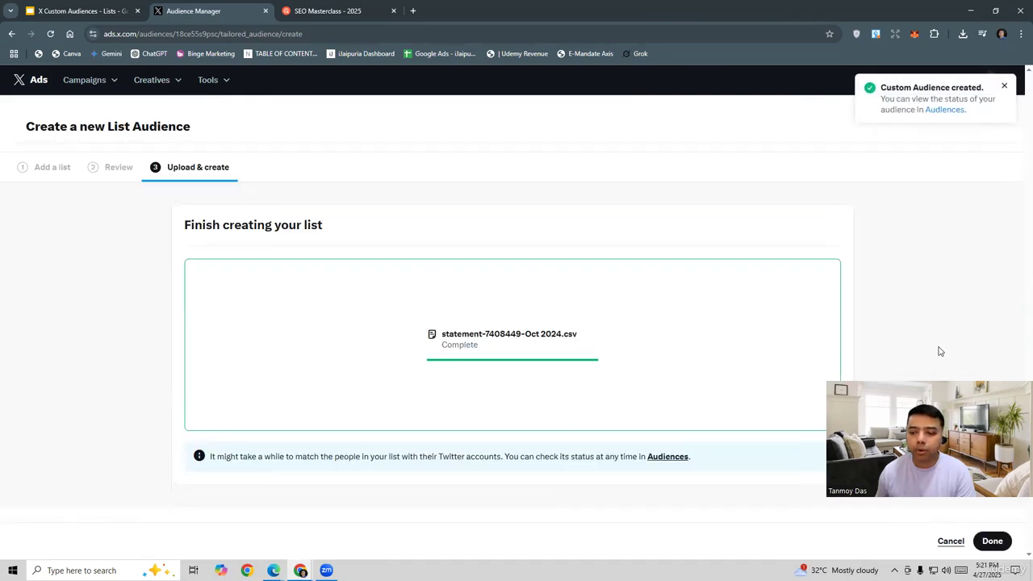
pyautogui.click(986, 540)
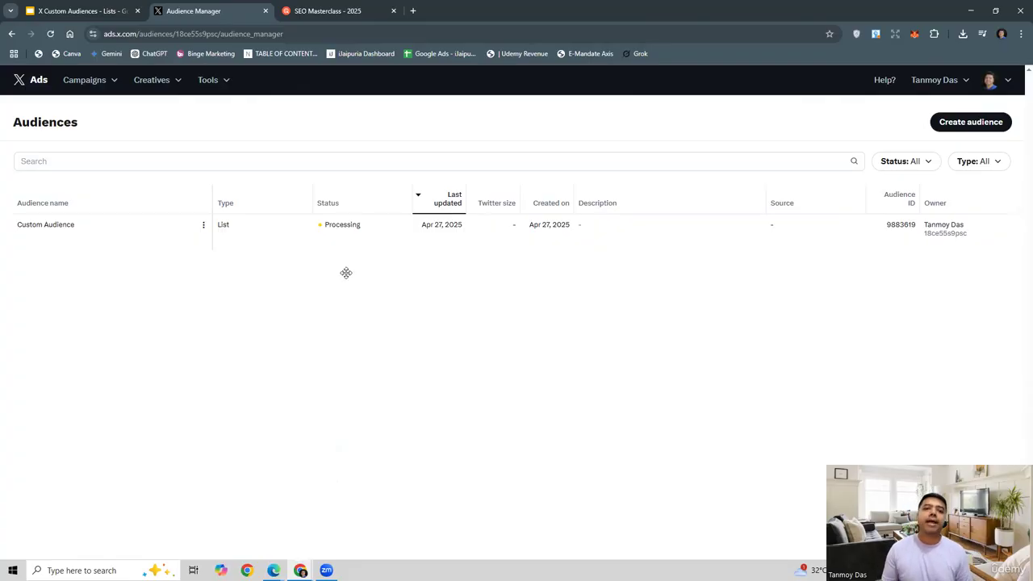
# Step: Open the ad group details of ABC - 123 in the campaign Test Campaign - Apr28 for editing
pyautogui.click(108, 88)
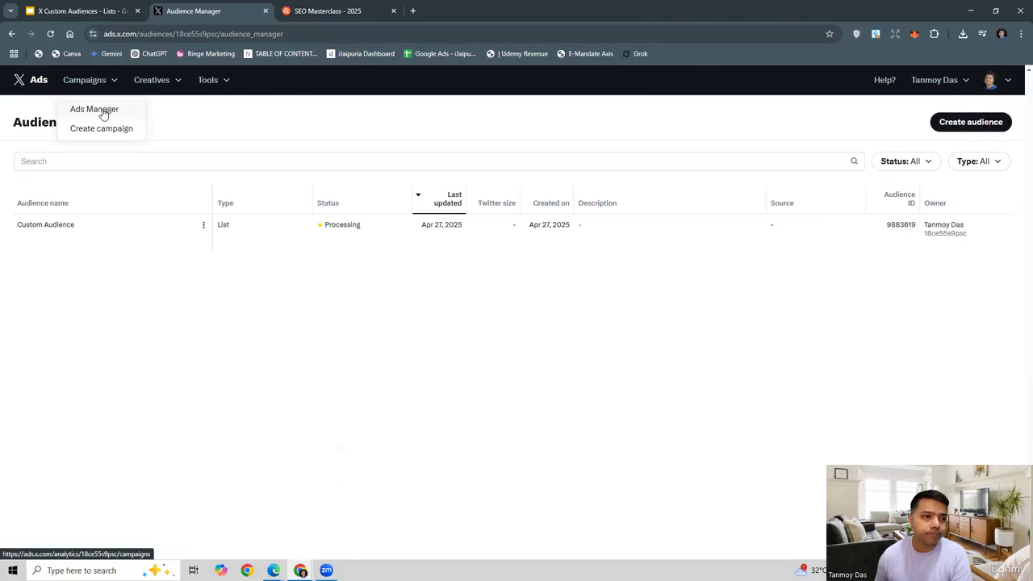
pyautogui.click(103, 113)
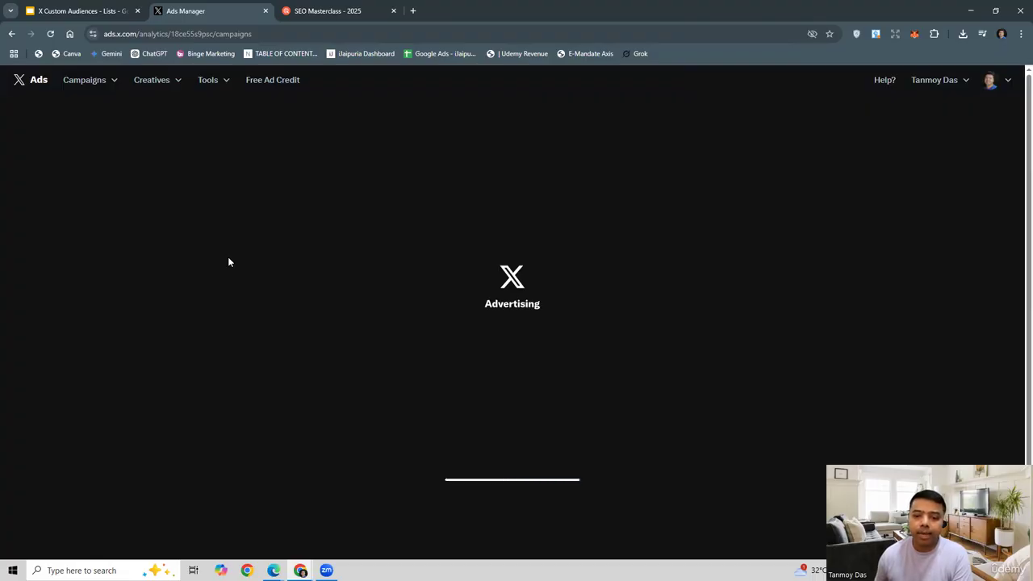
pyautogui.click(77, 164)
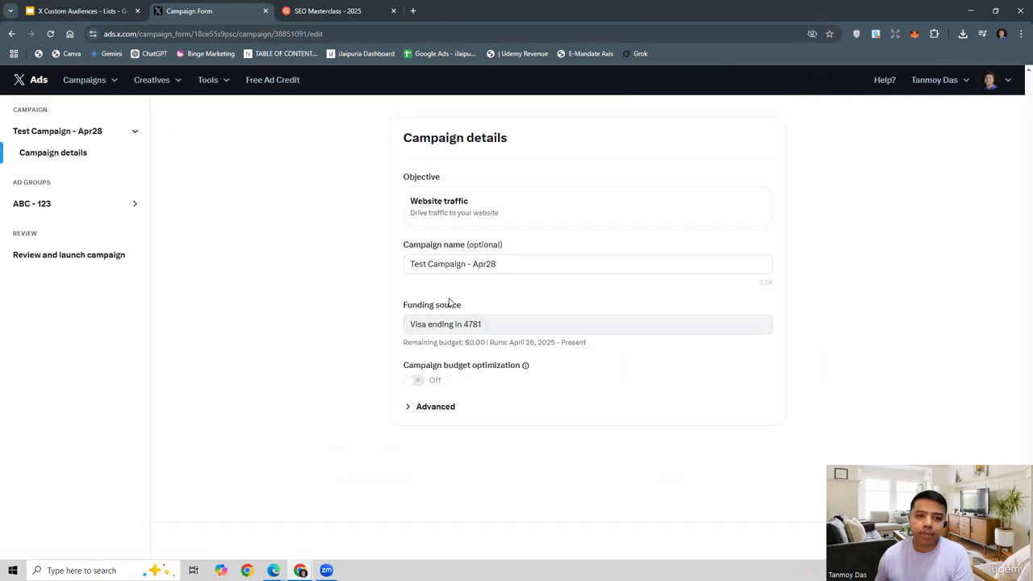
pyautogui.click(48, 207)
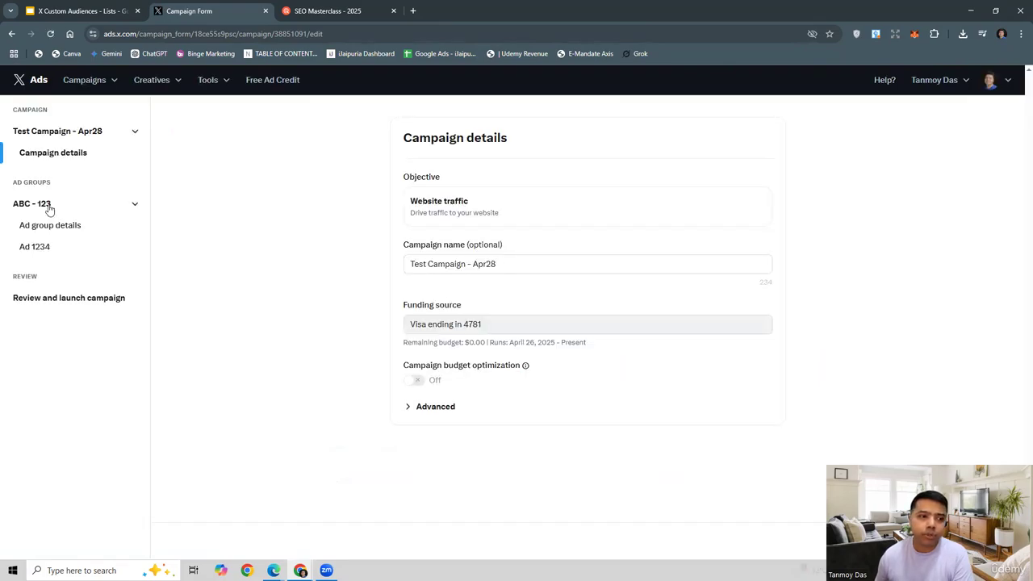
pyautogui.click(81, 227)
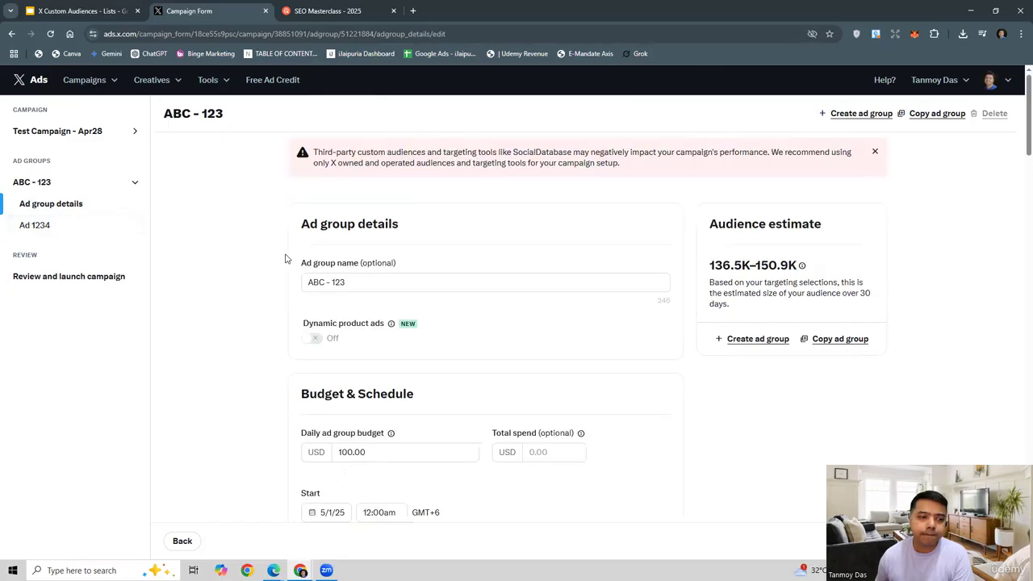
# Step: Examine the custom audiences targeting options of the ad group, including the List and Artificial Intelligence category
pyautogui.scroll(-8, 566, 333)
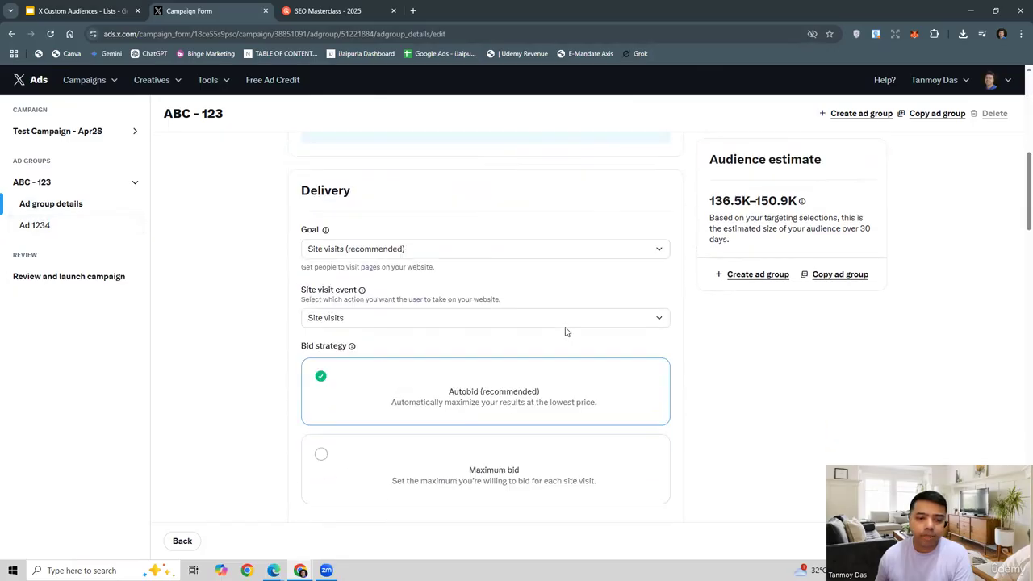
pyautogui.scroll(-10, 566, 333)
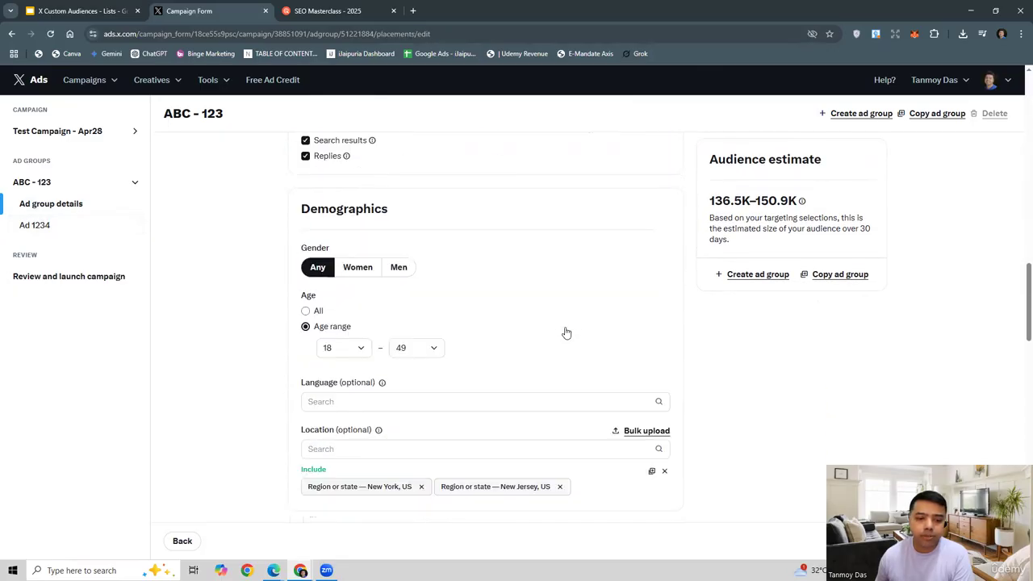
pyautogui.scroll(-6, 565, 333)
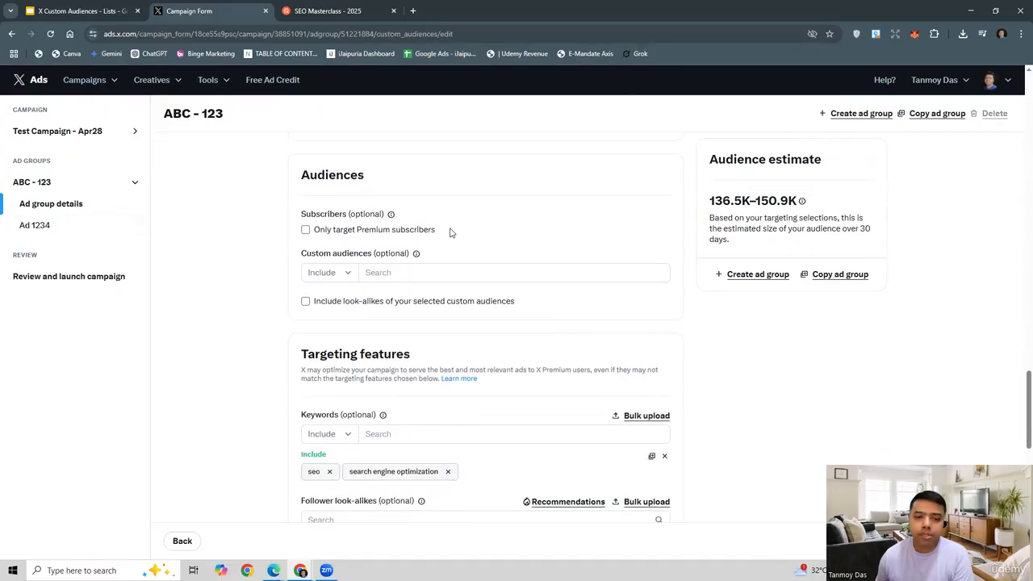
pyautogui.moveTo(301, 254); pyautogui.dragTo(372, 256)
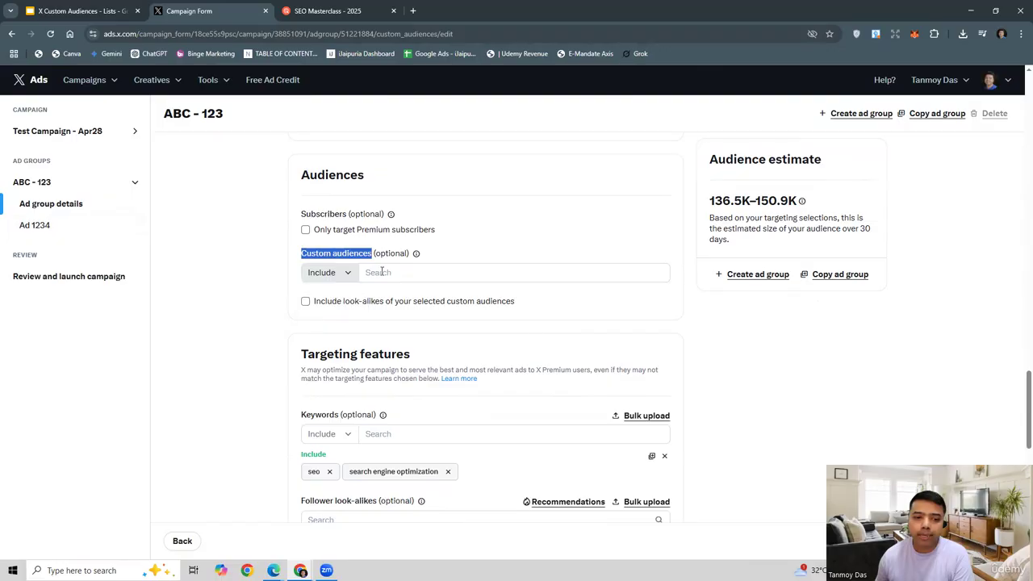
pyautogui.click(383, 272)
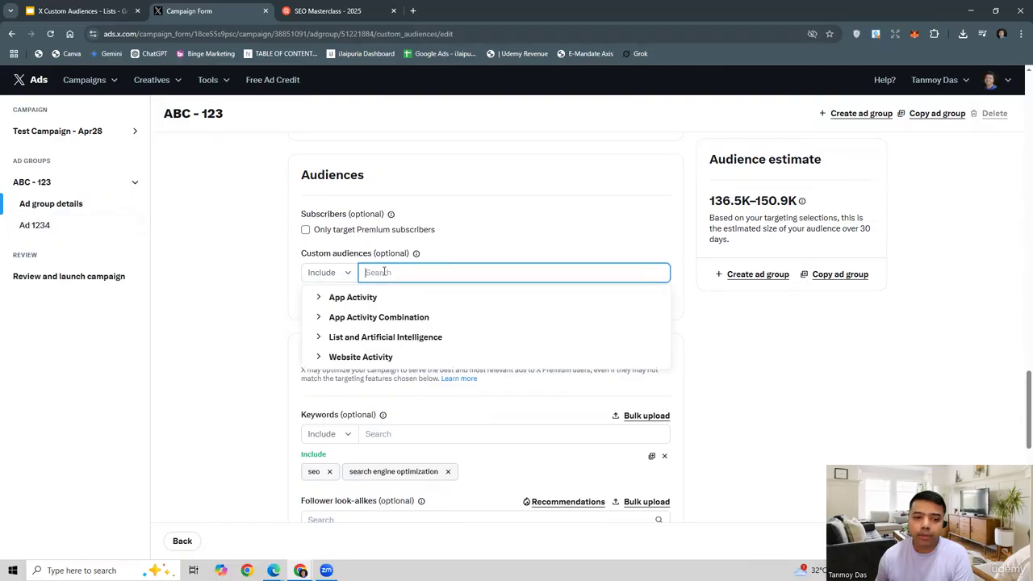
pyautogui.click(325, 343)
pyautogui.click(322, 340)
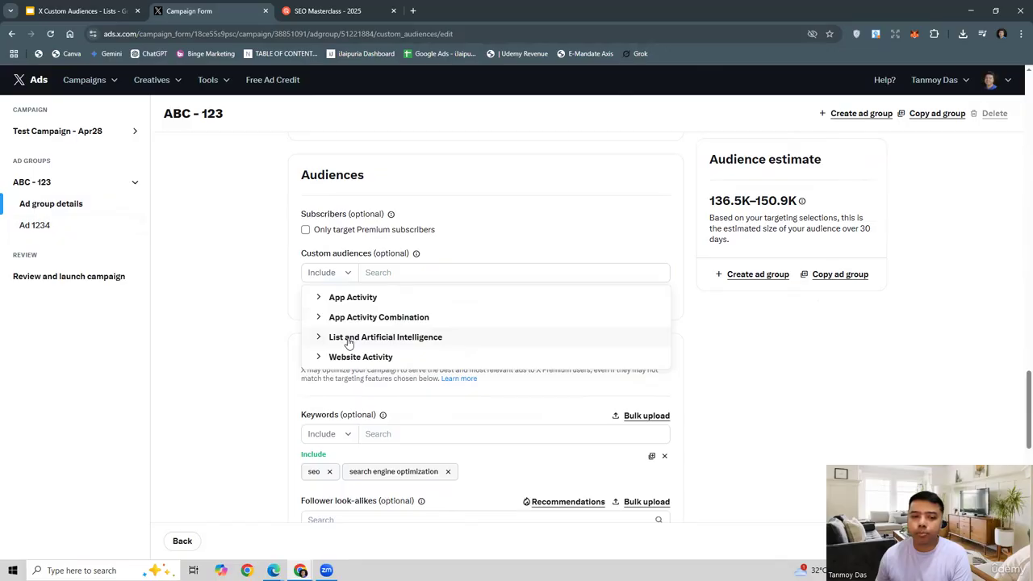
pyautogui.click(259, 331)
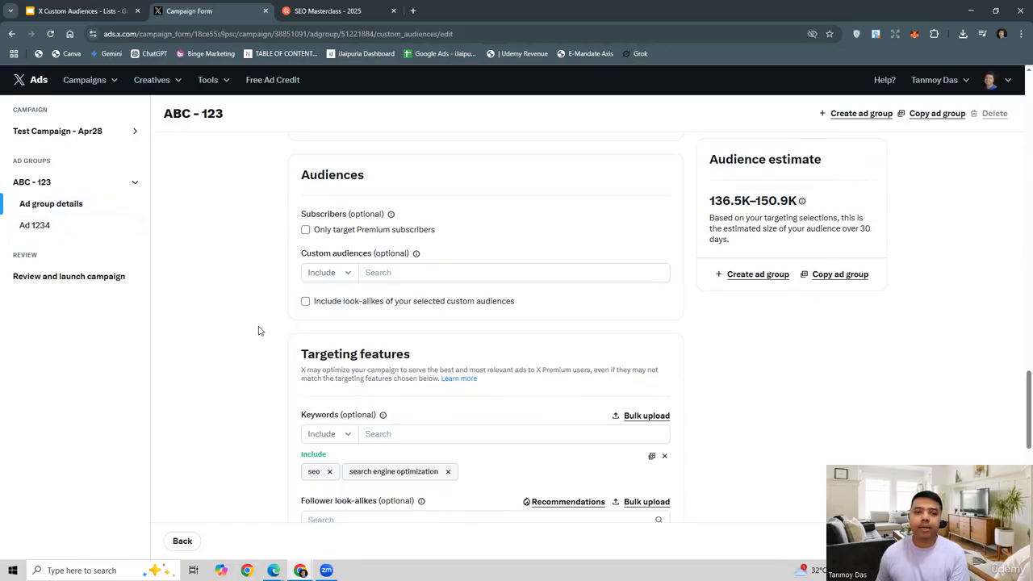